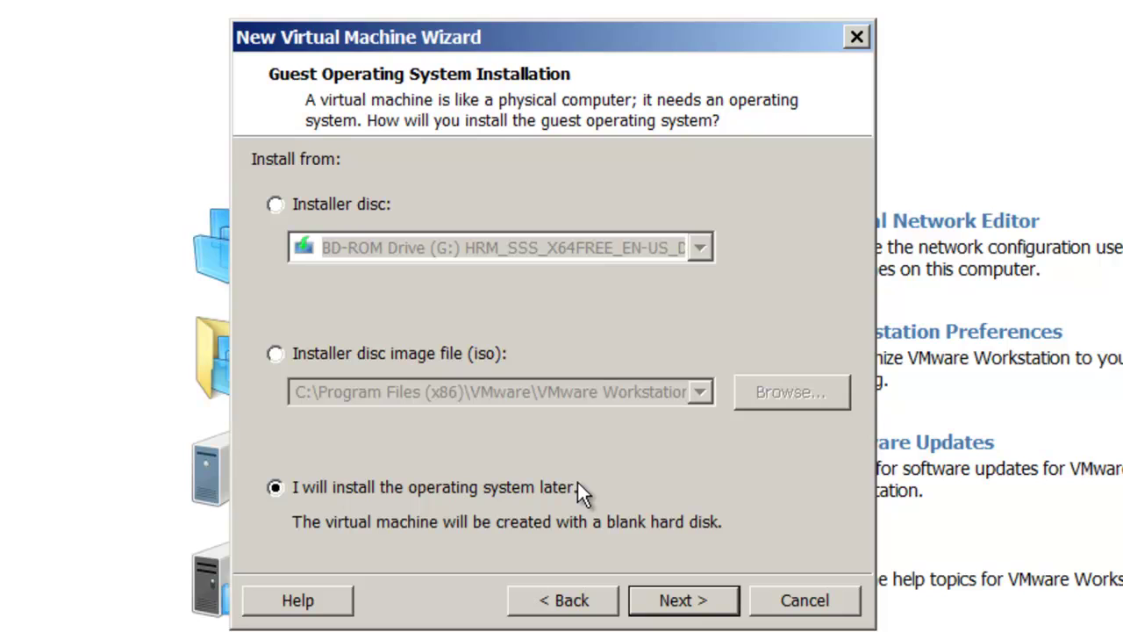
- Keep Windows Server 2012 as the guest OS and name the VM 'Windows Server 2012 Full Edition'
left_click(709, 602)
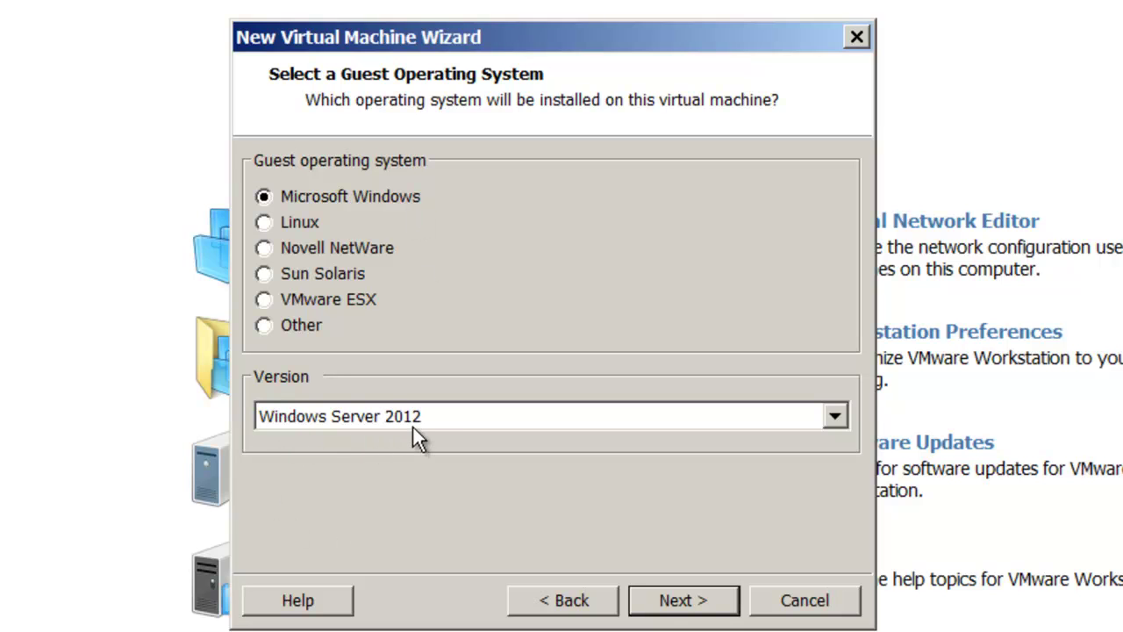
left_click(703, 603)
left_click(530, 207)
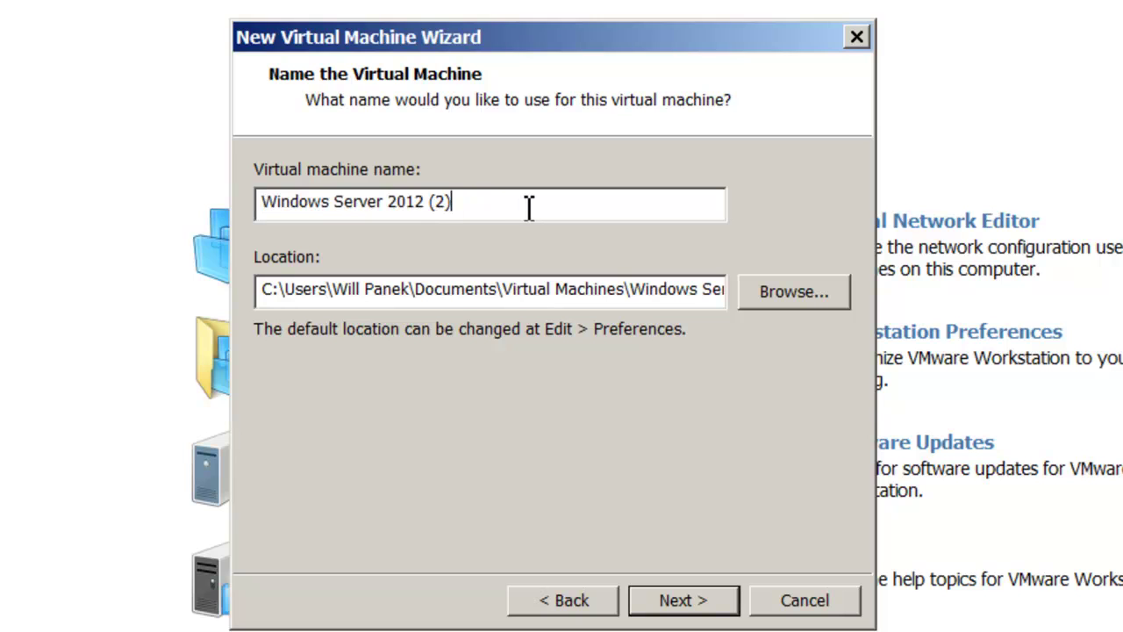
key("BackSpace")
key("BackSpace")
key("BackSpace")
type("Full Edition")
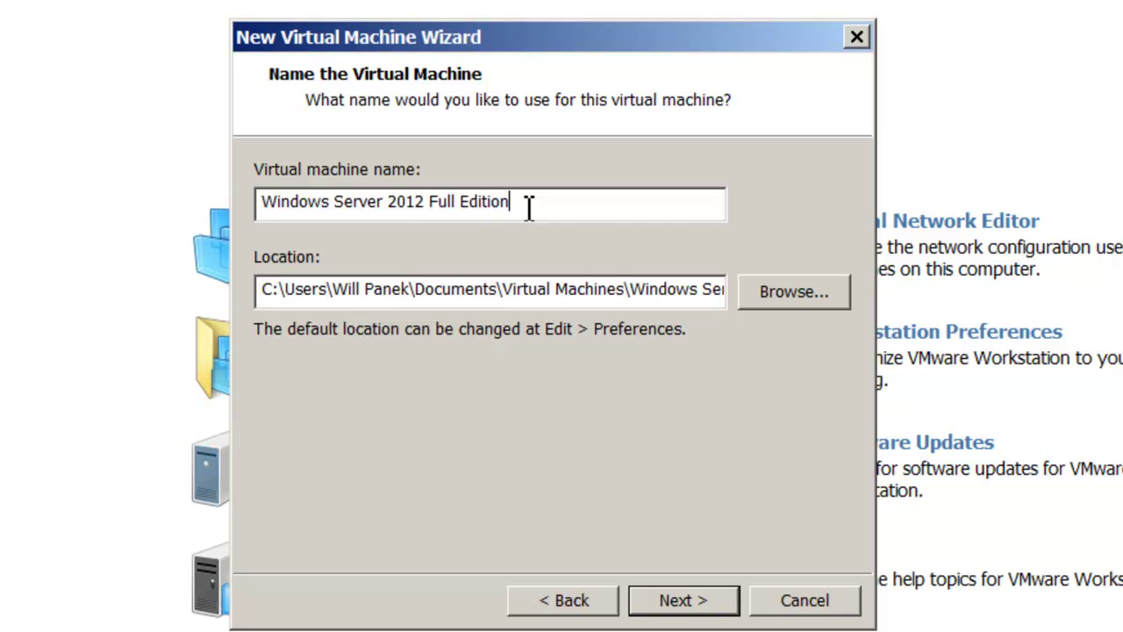
- Set the VM location to the 'Windows Server 2012 VHD files' folder on DATA (D:)
left_click(799, 294)
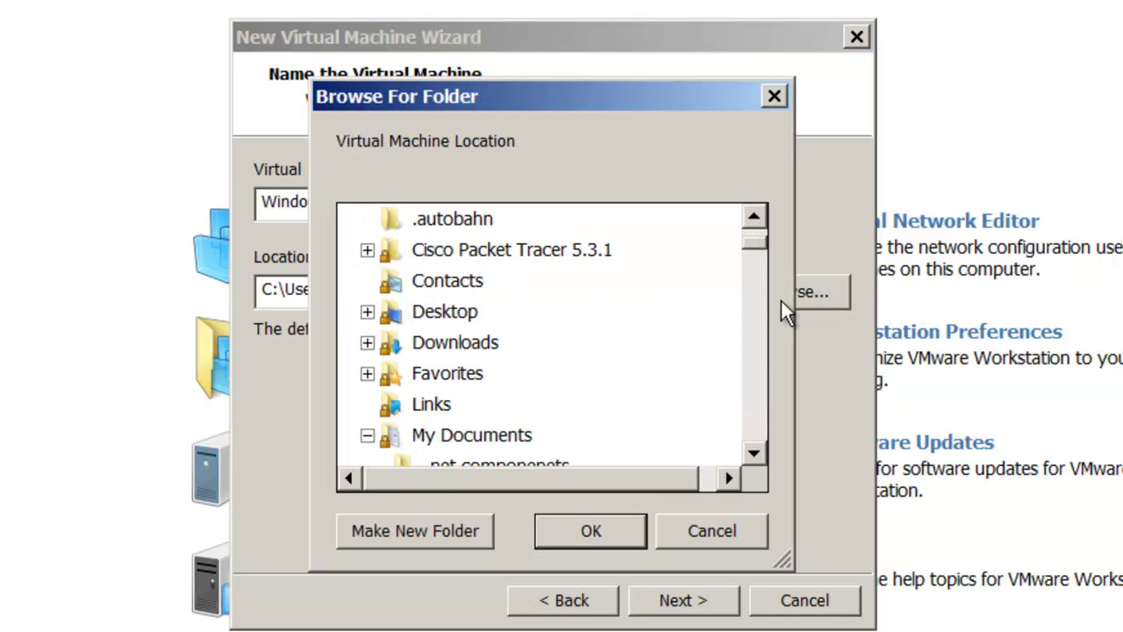
left_click_drag(756, 246, 756, 220)
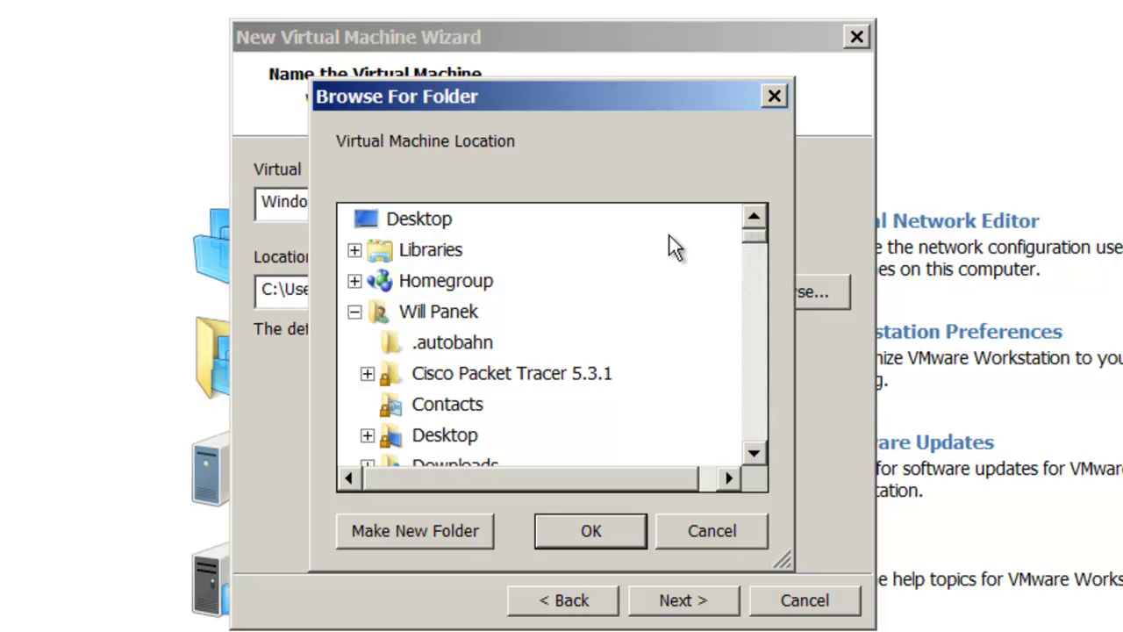
left_click(413, 344)
left_click(461, 404)
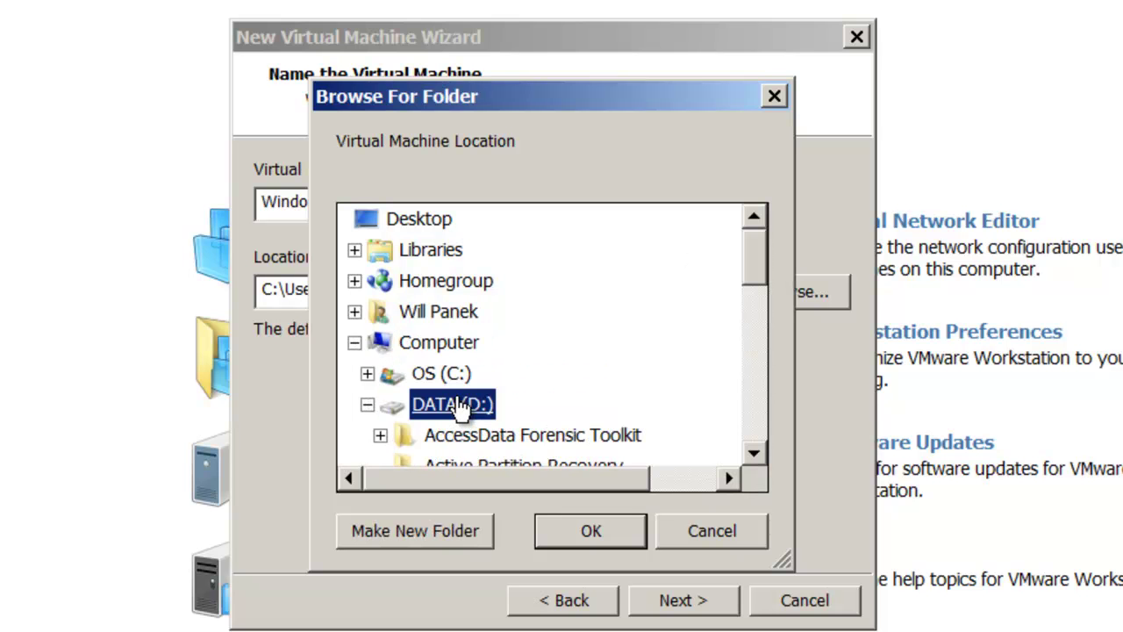
left_click_drag(761, 252, 758, 360)
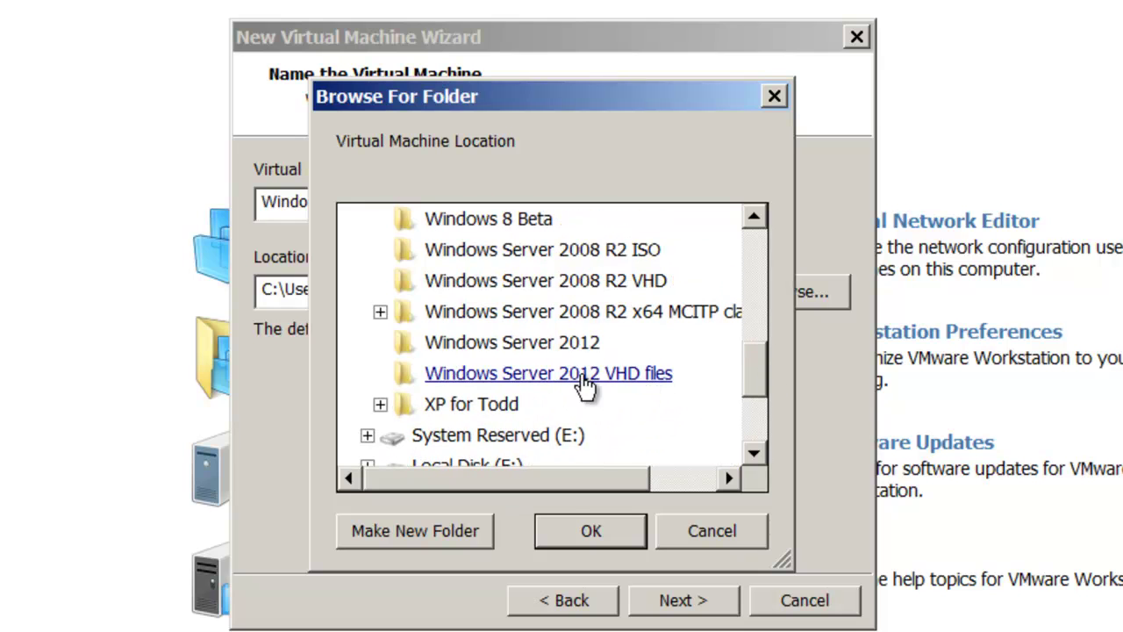
left_click(588, 385)
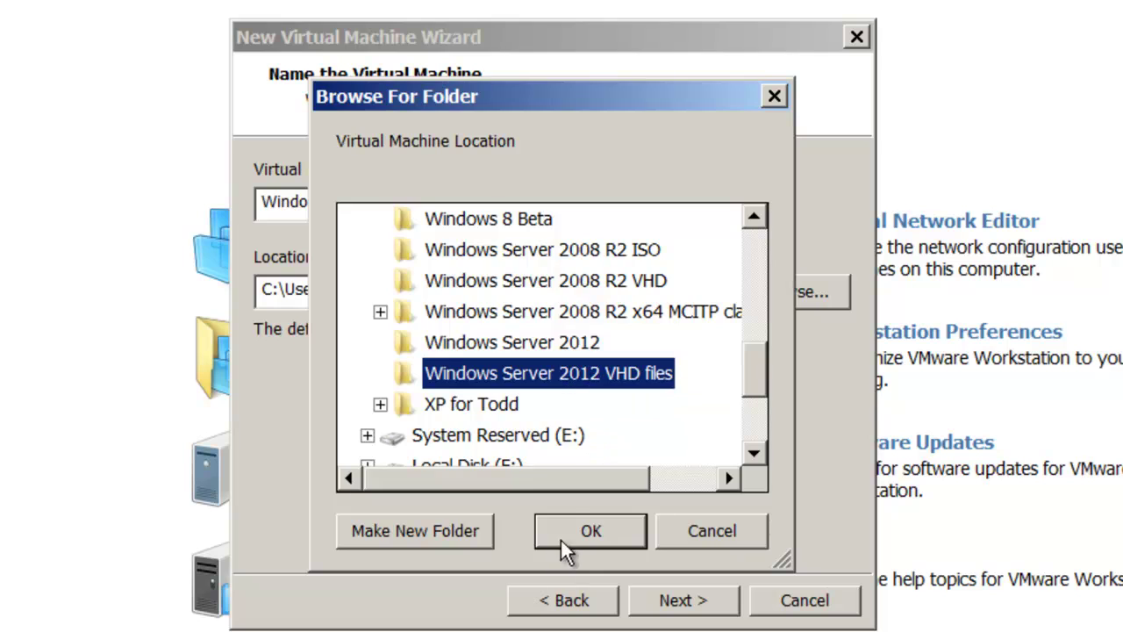
left_click(582, 531)
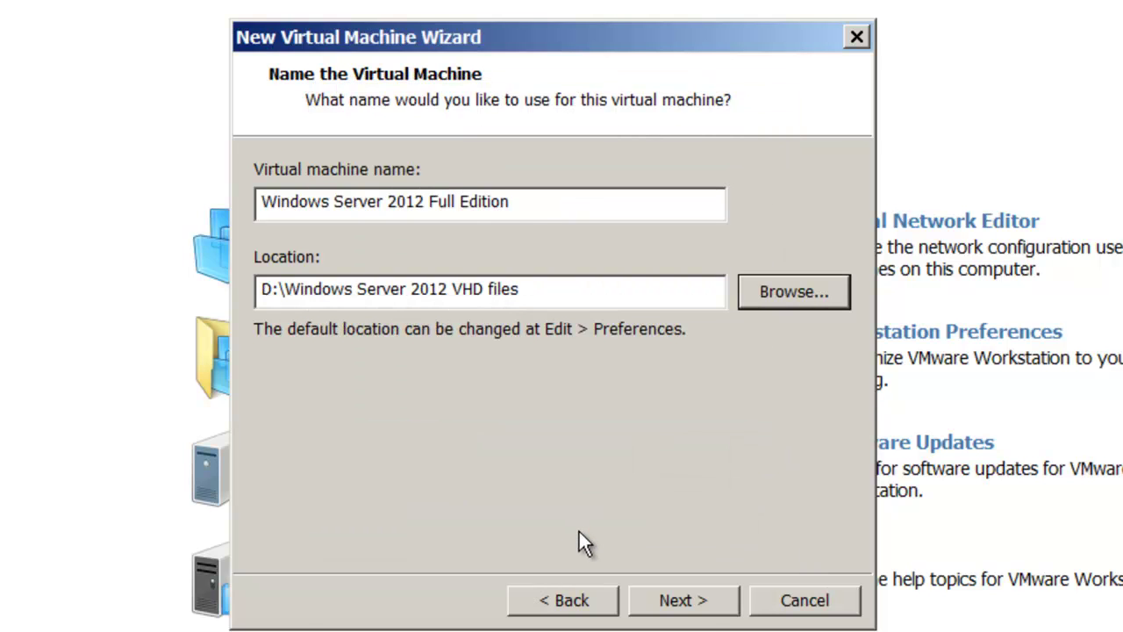
- Give the virtual machine 2 processors and 6208 MB of memory
left_click(705, 604)
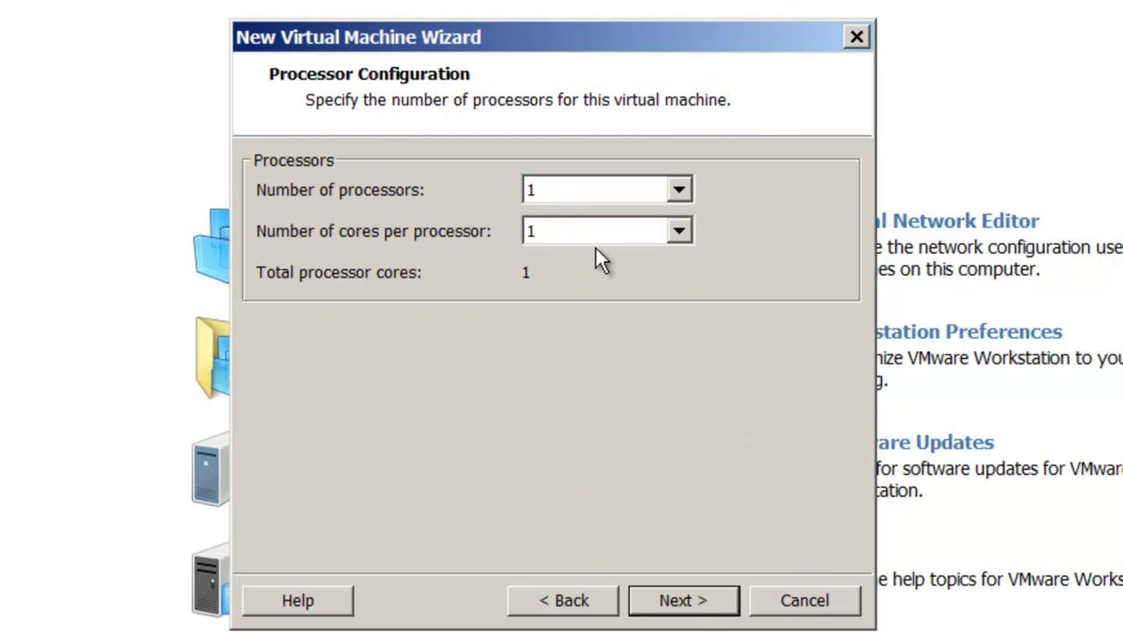
left_click(680, 190)
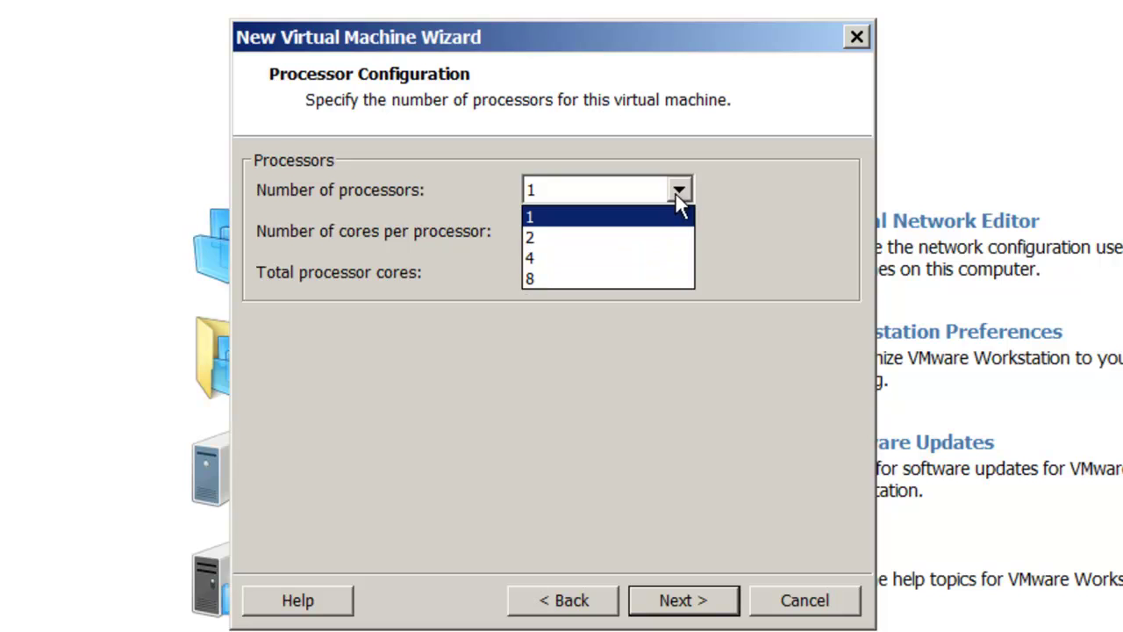
left_click(662, 238)
left_click(699, 602)
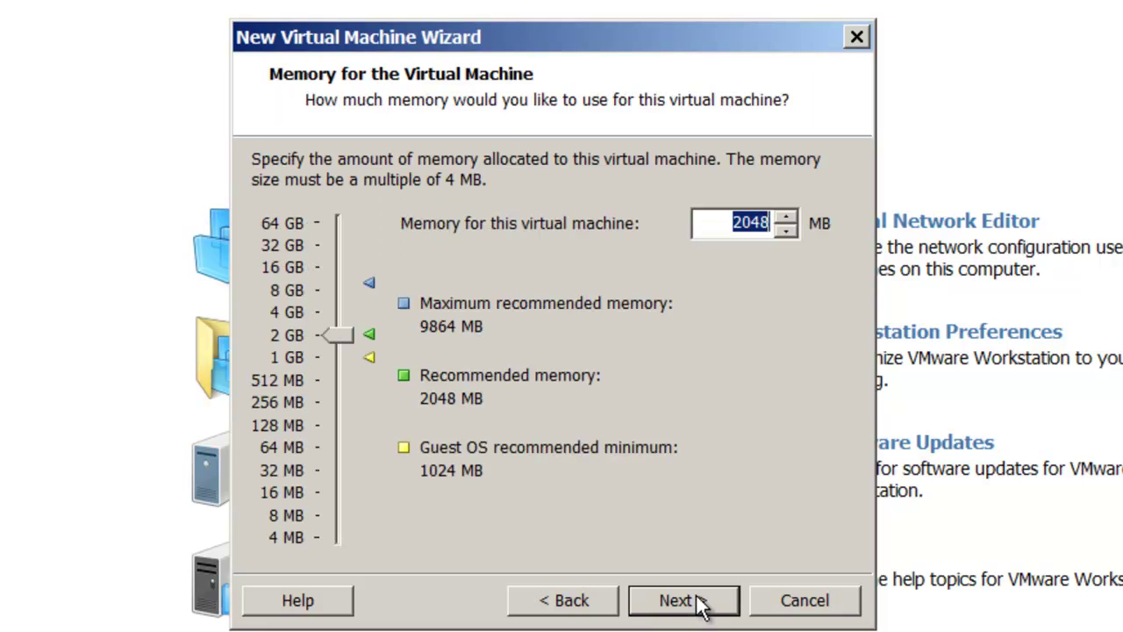
left_click_drag(336, 332, 342, 299)
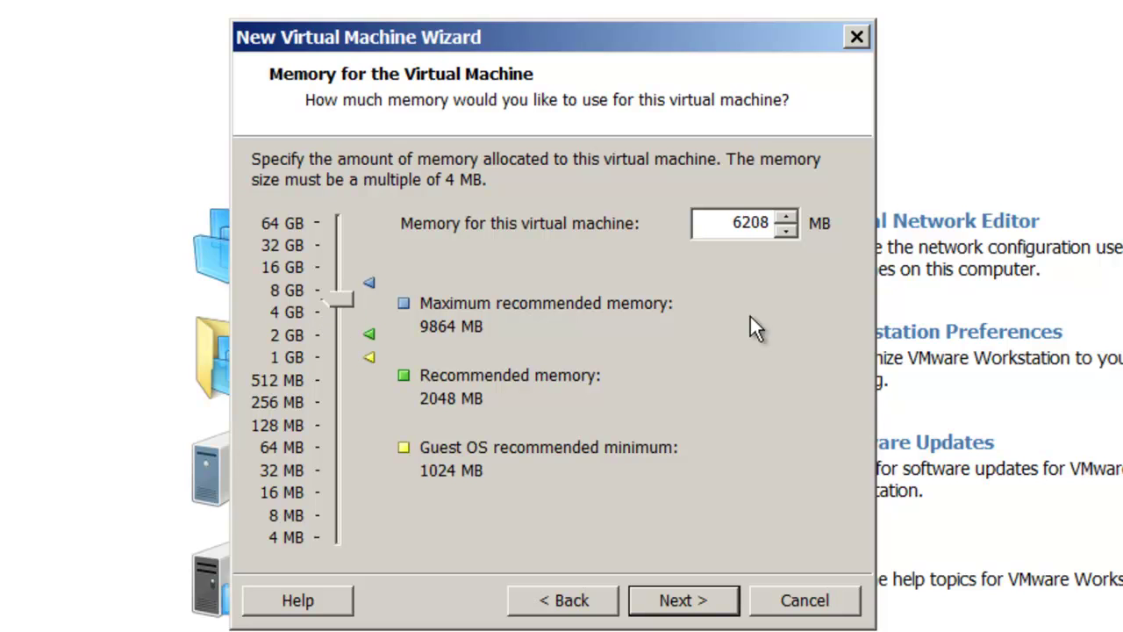
left_click(719, 604)
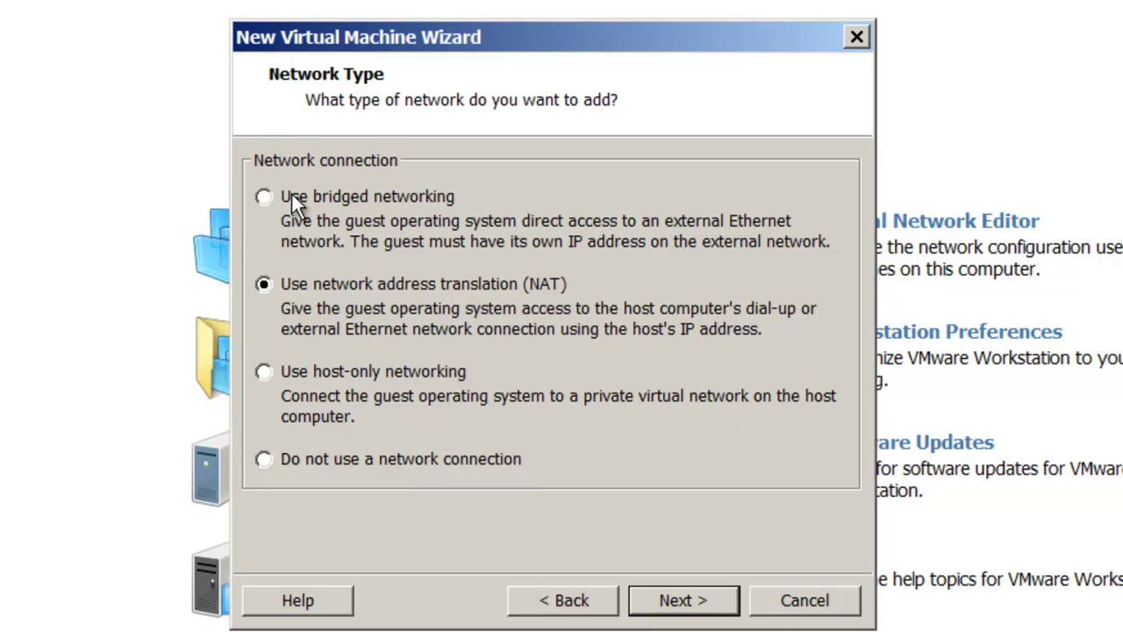
- Use bridged networking, the LSI Logic SAS controller and a new 60 GB single-file SCSI disk
left_click(264, 196)
left_click(682, 600)
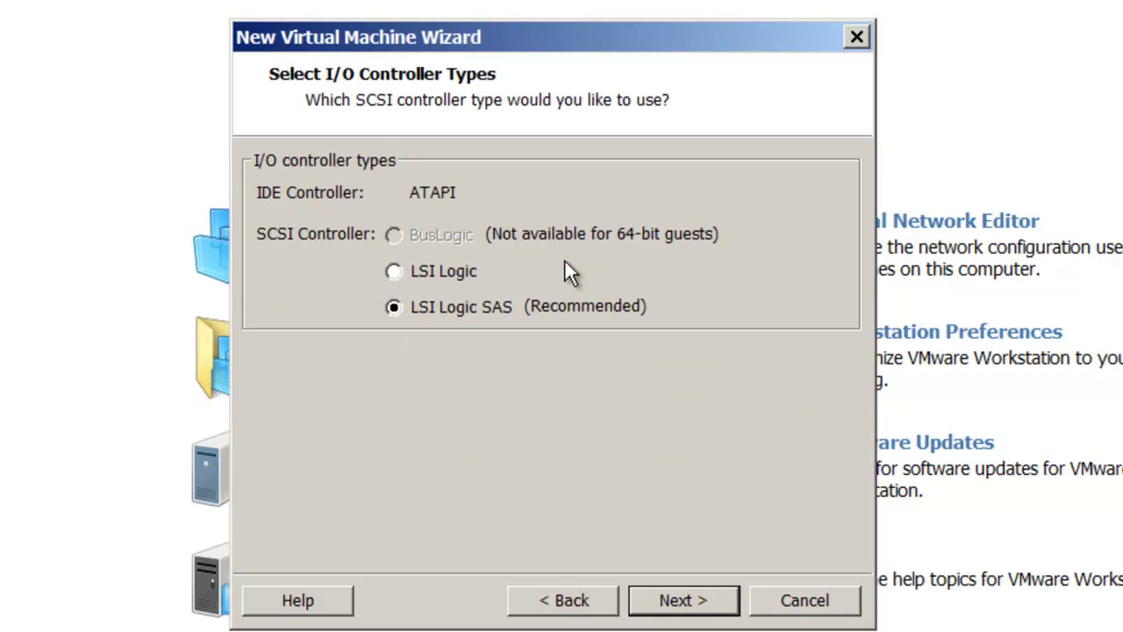
left_click(695, 599)
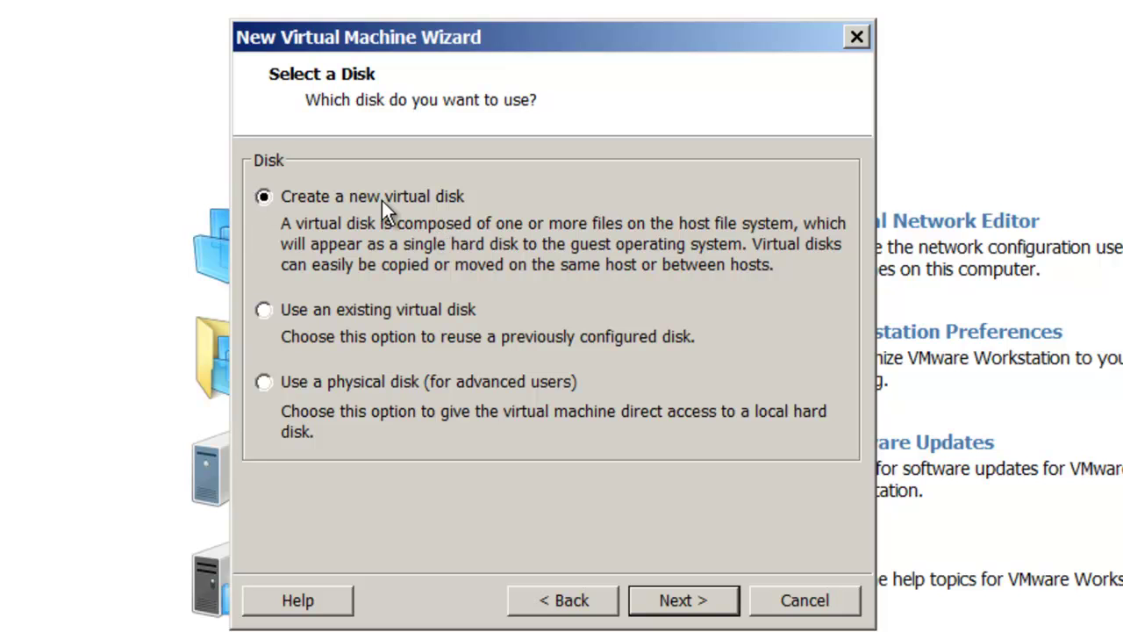
left_click(689, 602)
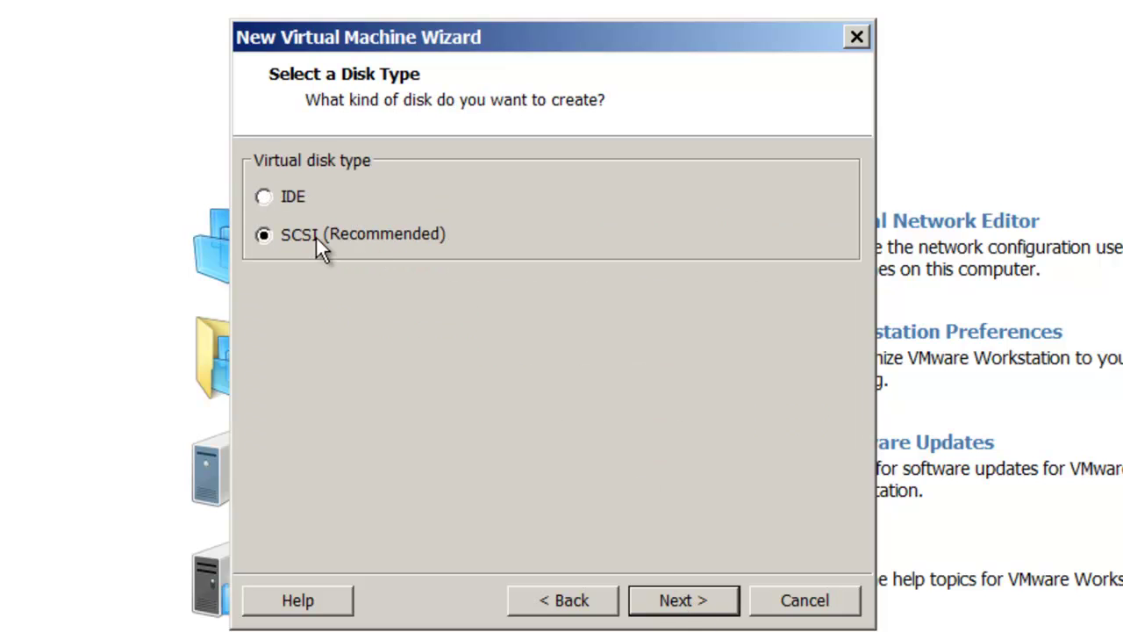
left_click(690, 607)
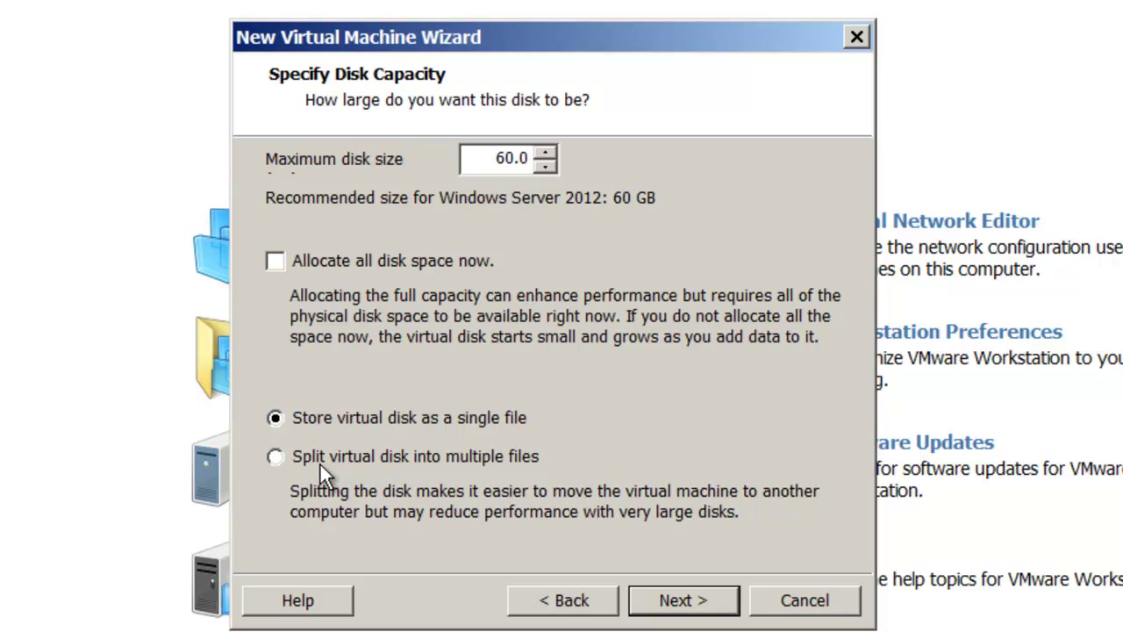
left_click(687, 603)
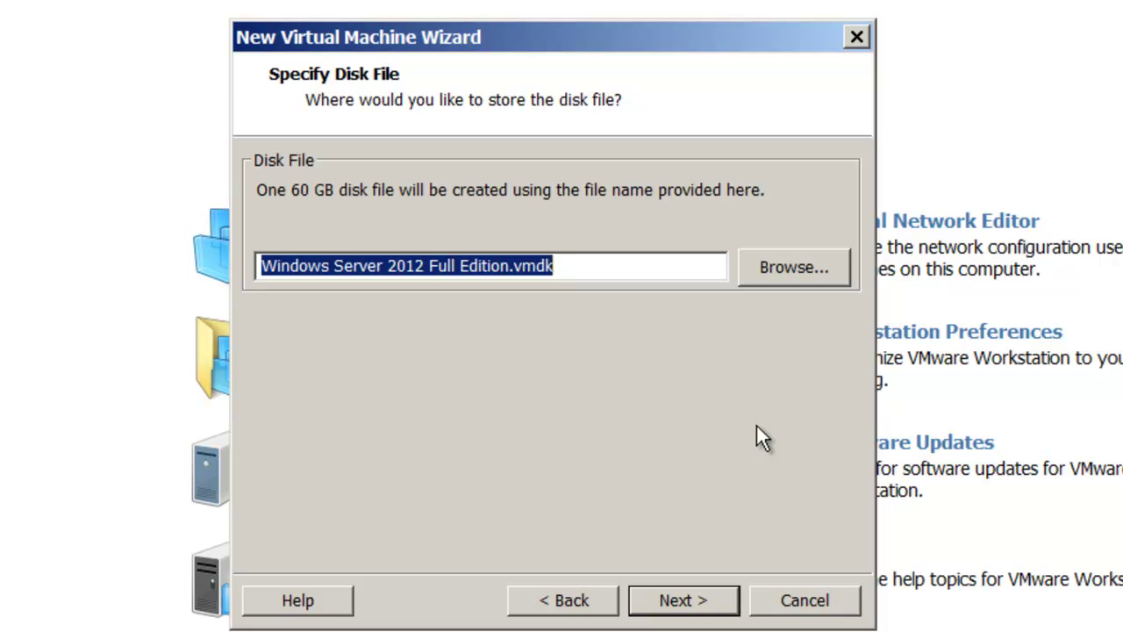
- Store the disk file on DATA (D:) and finish creating the virtual machine
left_click(792, 262)
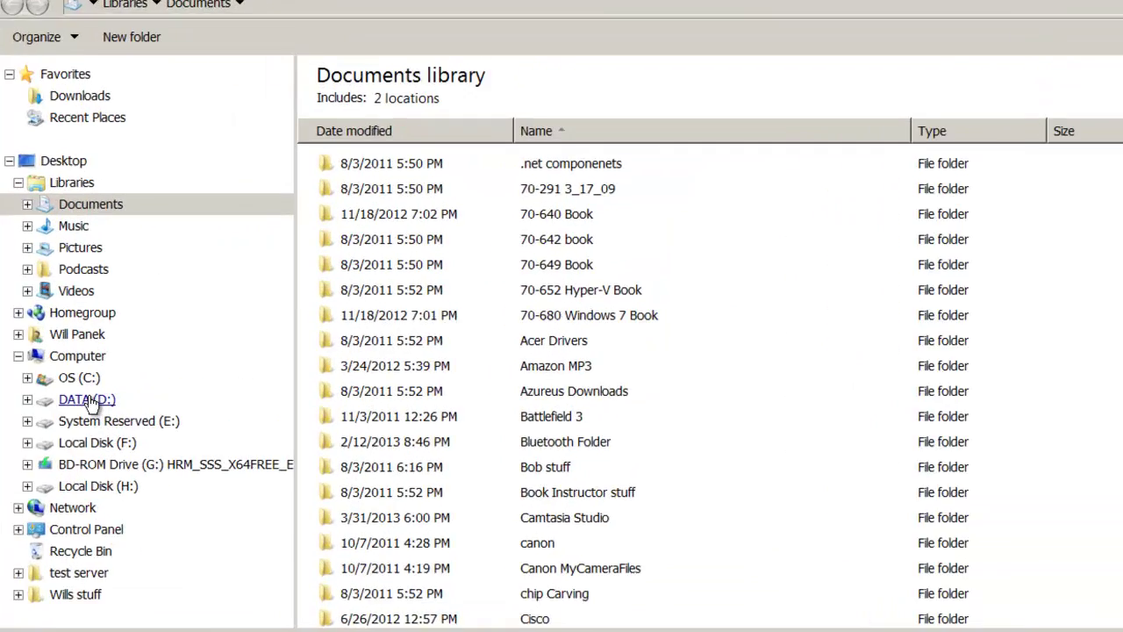
left_click(169, 358)
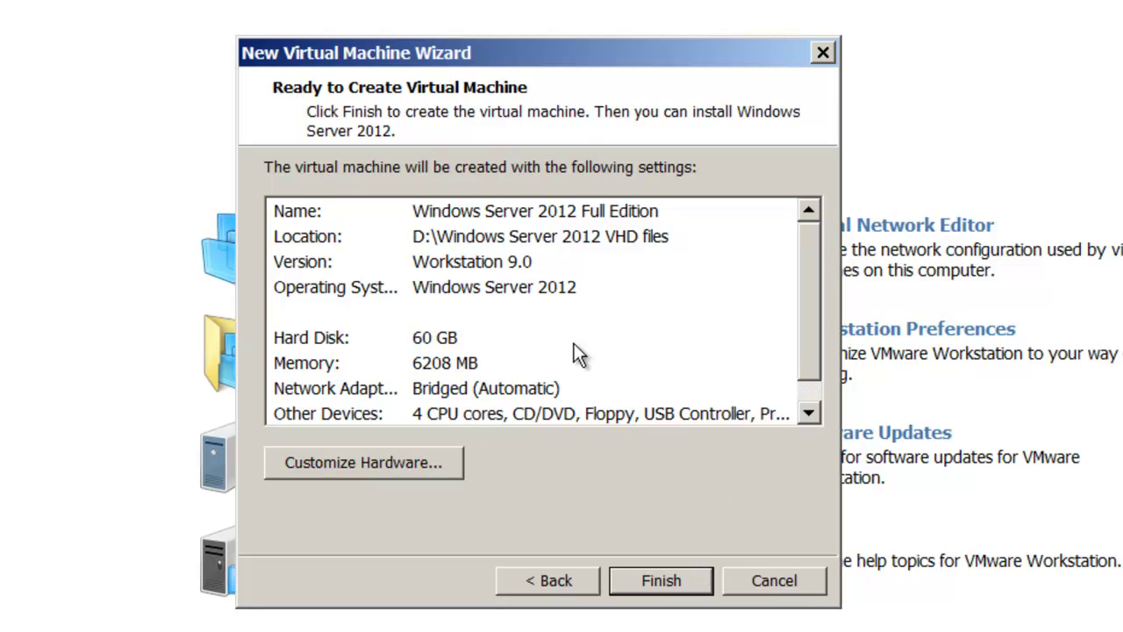
scroll(394, 363, "down", 1)
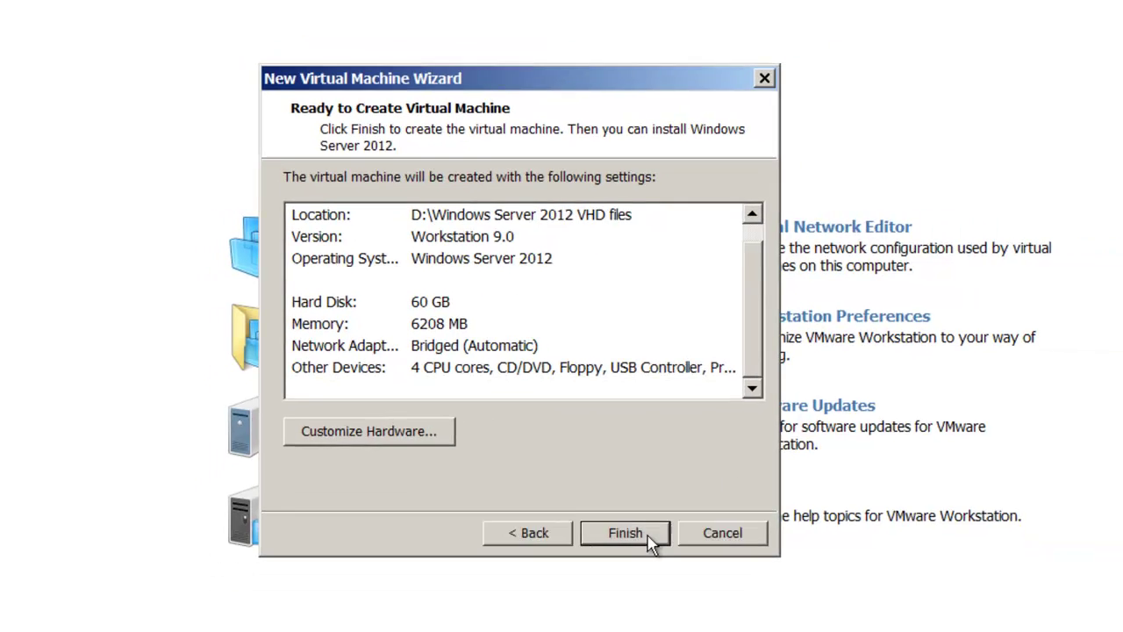
left_click(661, 580)
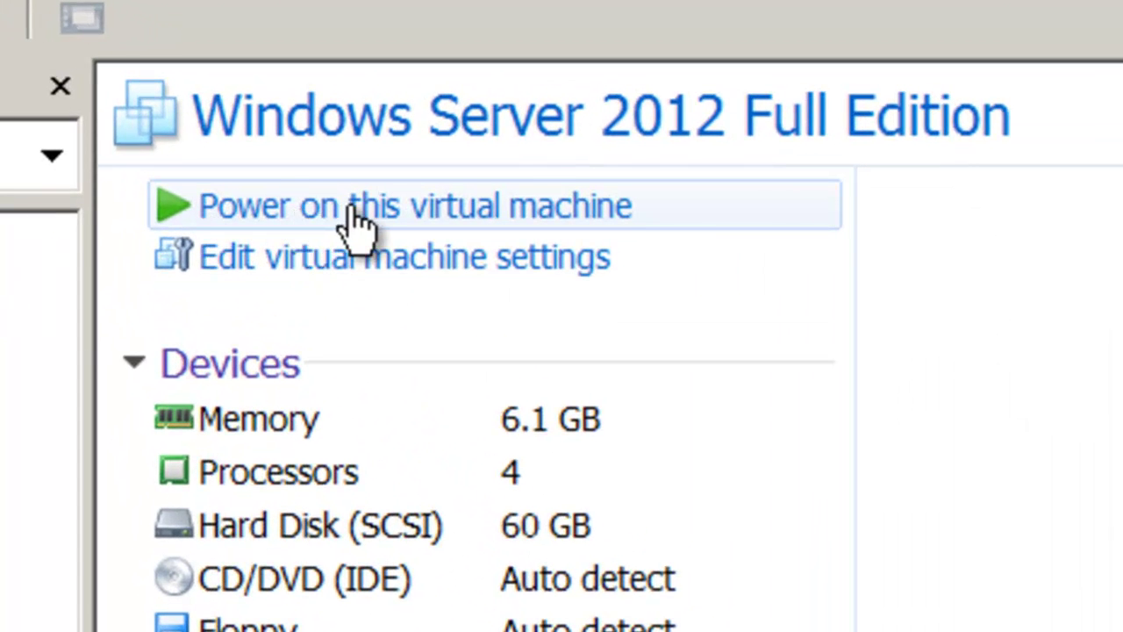
- Power on the Windows Server 2012 Full Edition virtual machine
left_click(340, 224)
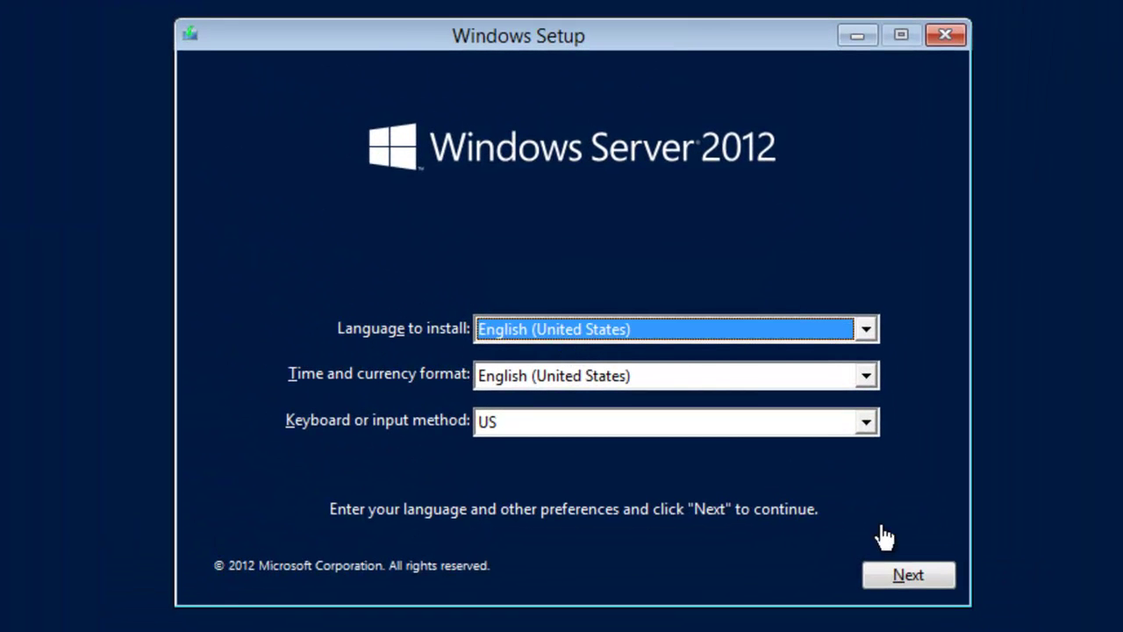
- Keep the default language, choose Datacenter (Server with a GUI) and accept the license terms
left_click(911, 577)
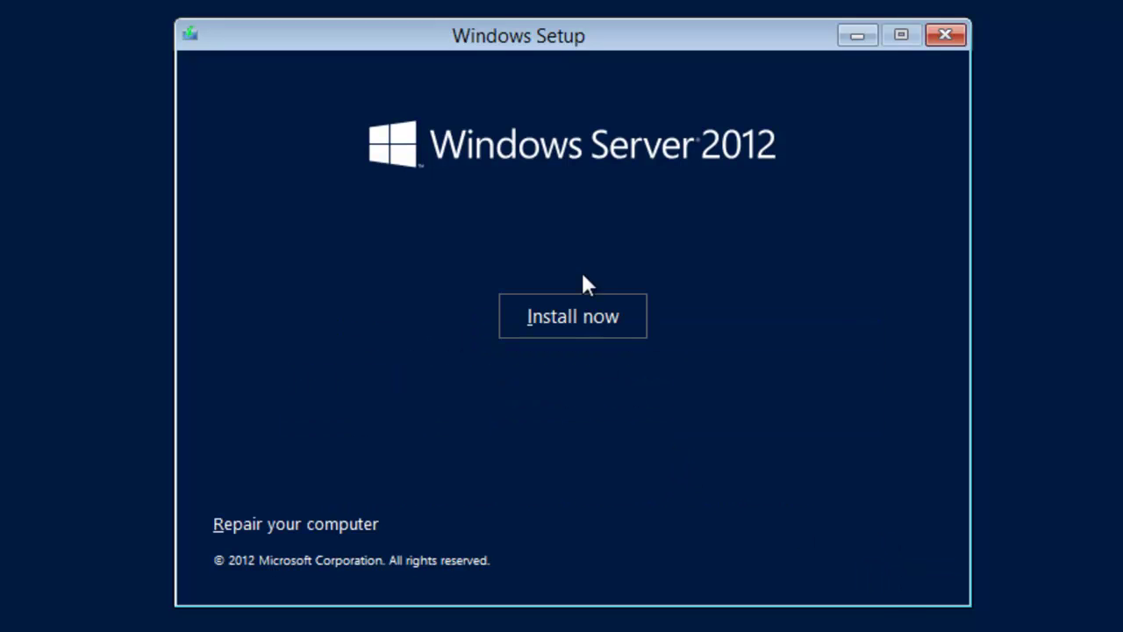
left_click(589, 322)
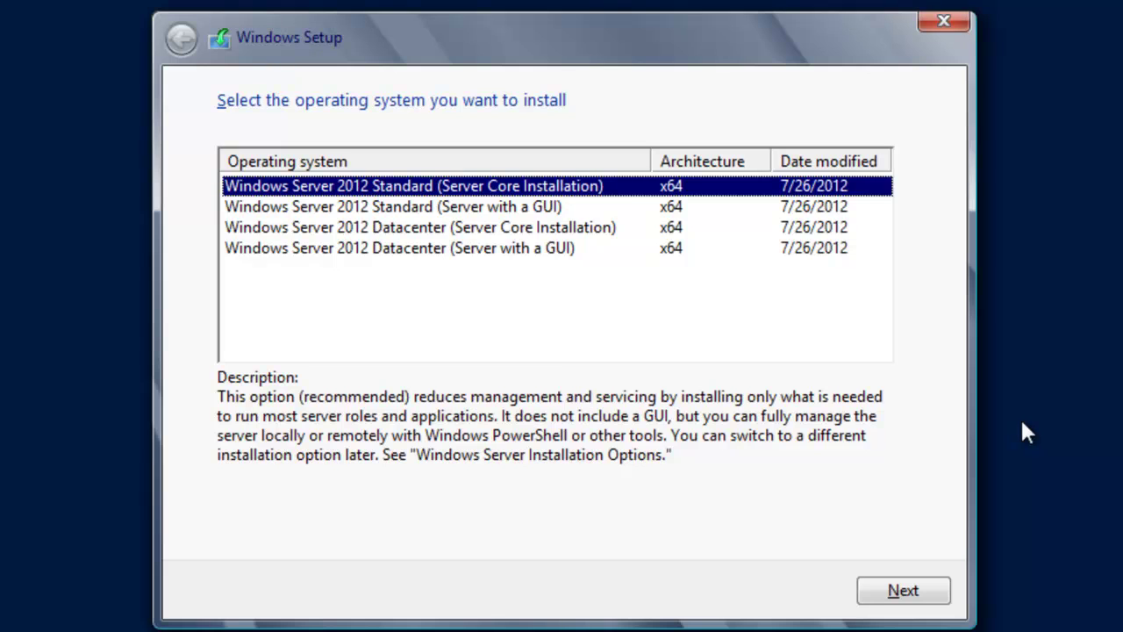
left_click(518, 250)
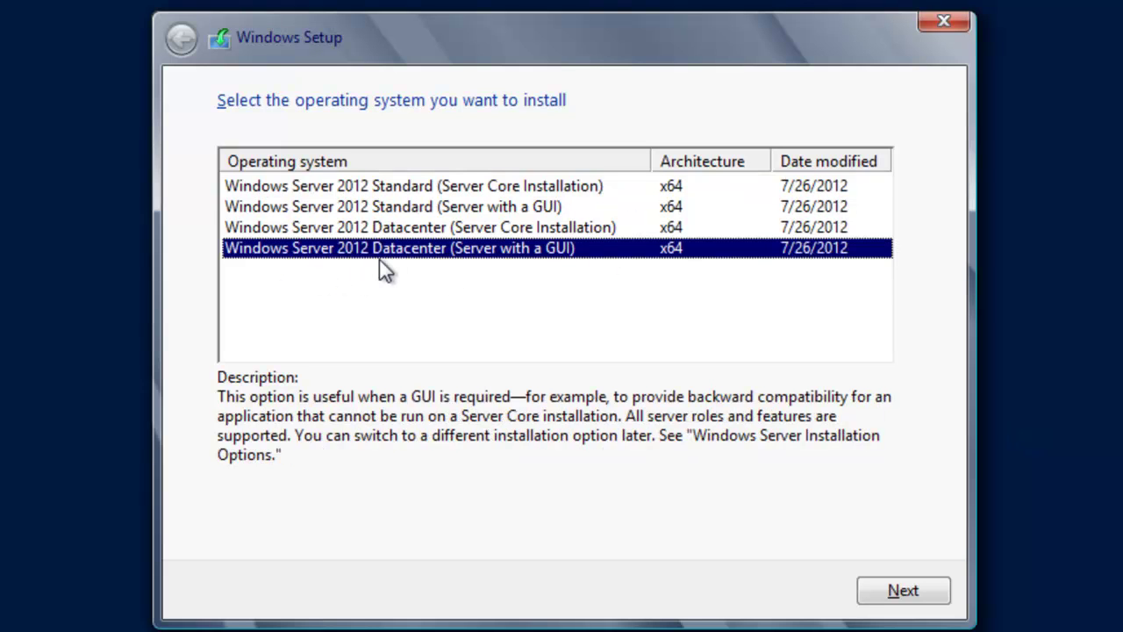
left_click(905, 590)
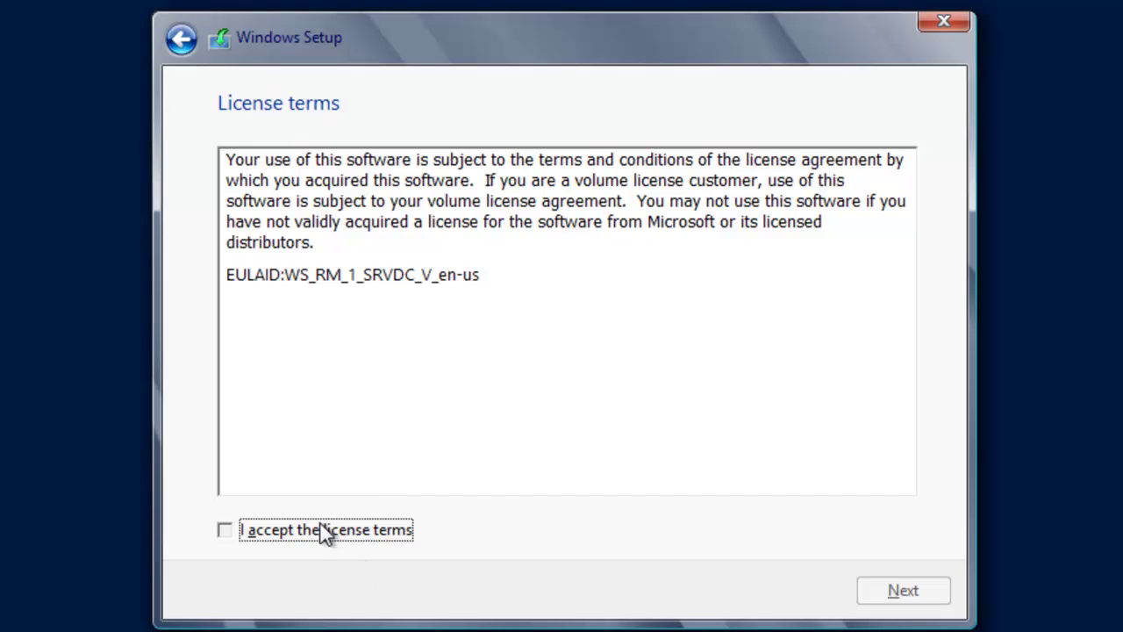
left_click(312, 537)
left_click(888, 592)
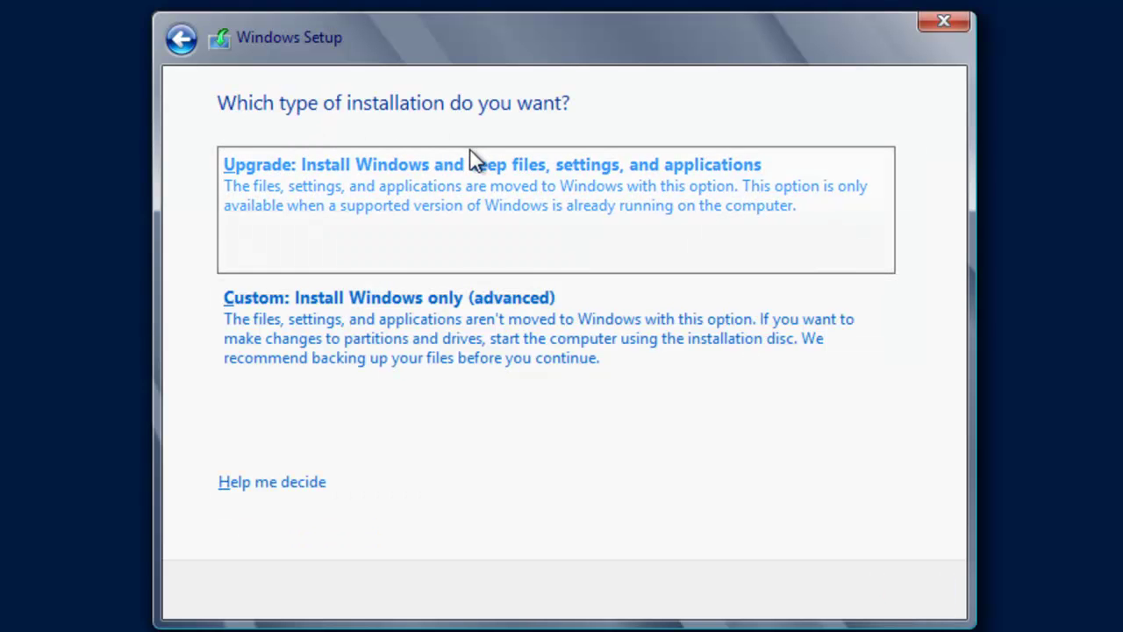
- Custom-install Windows onto a new full-size, formatted partition on the 60 GB drive
left_click(408, 341)
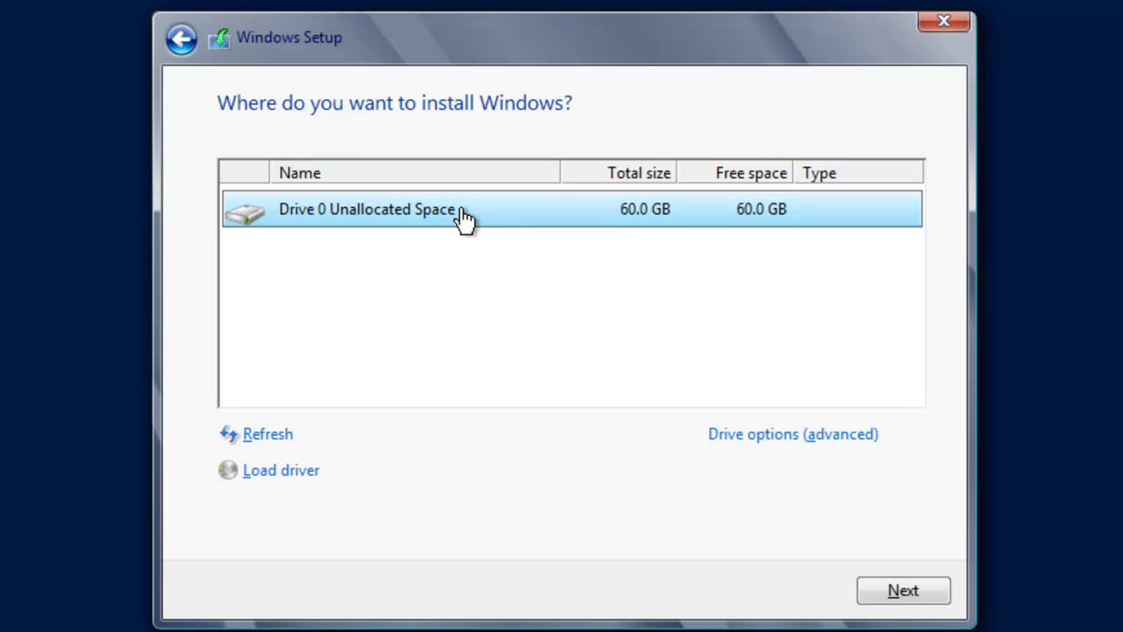
left_click(778, 437)
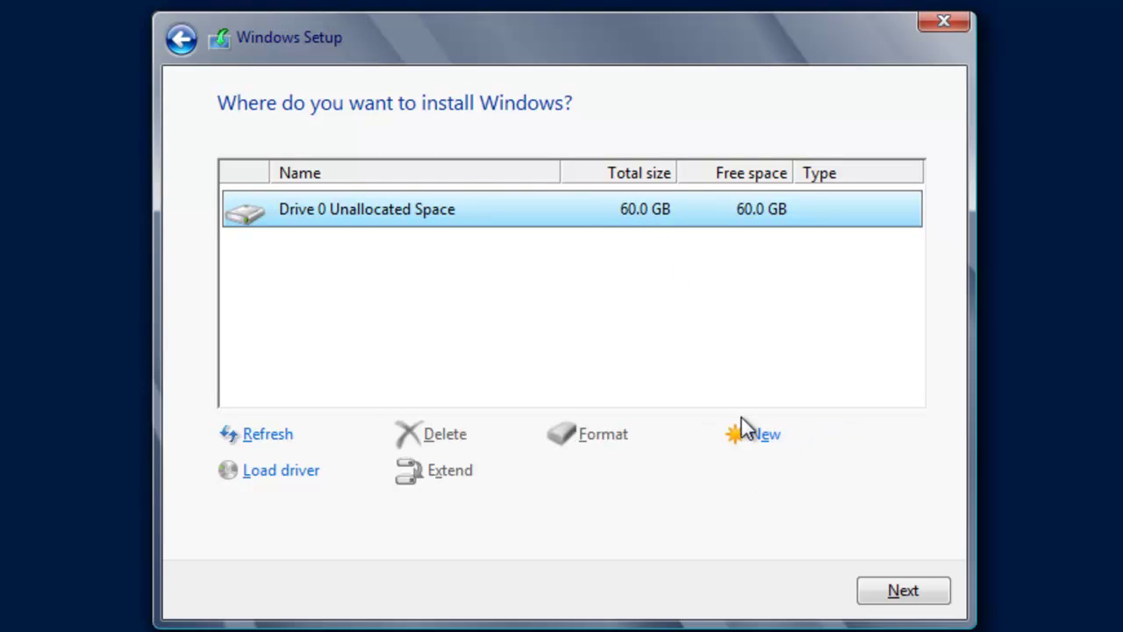
left_click(758, 434)
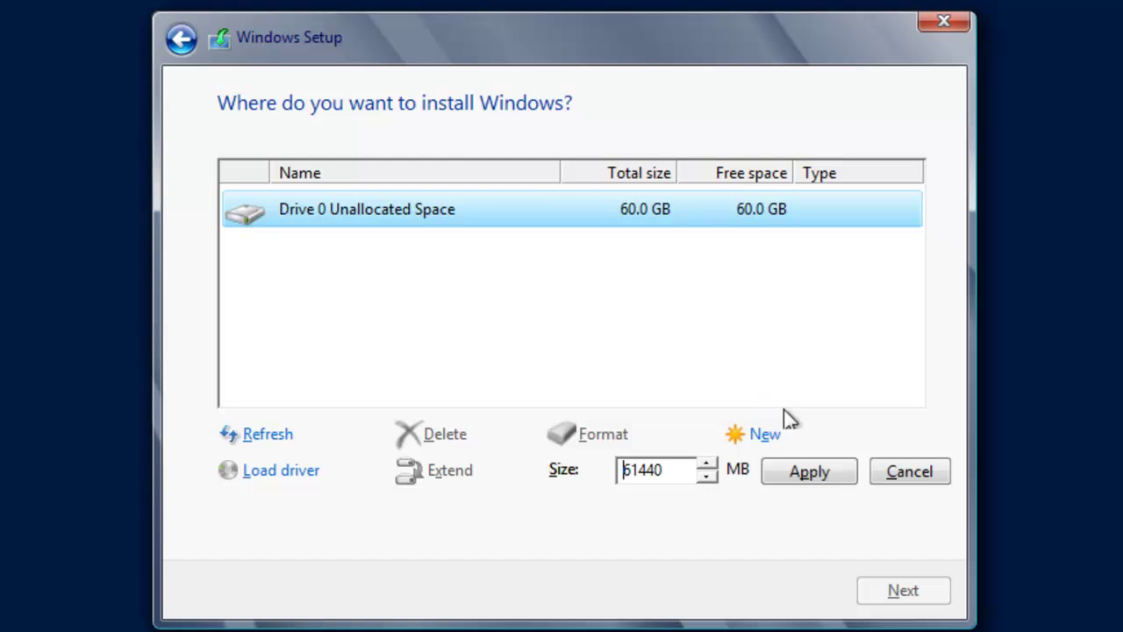
left_click(828, 471)
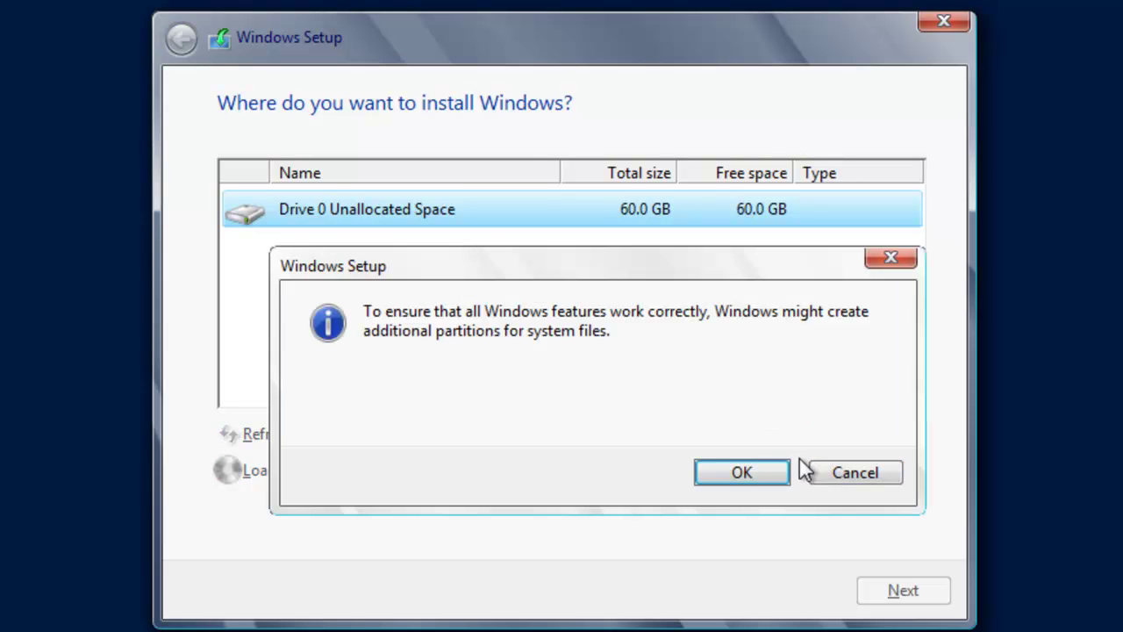
left_click(758, 469)
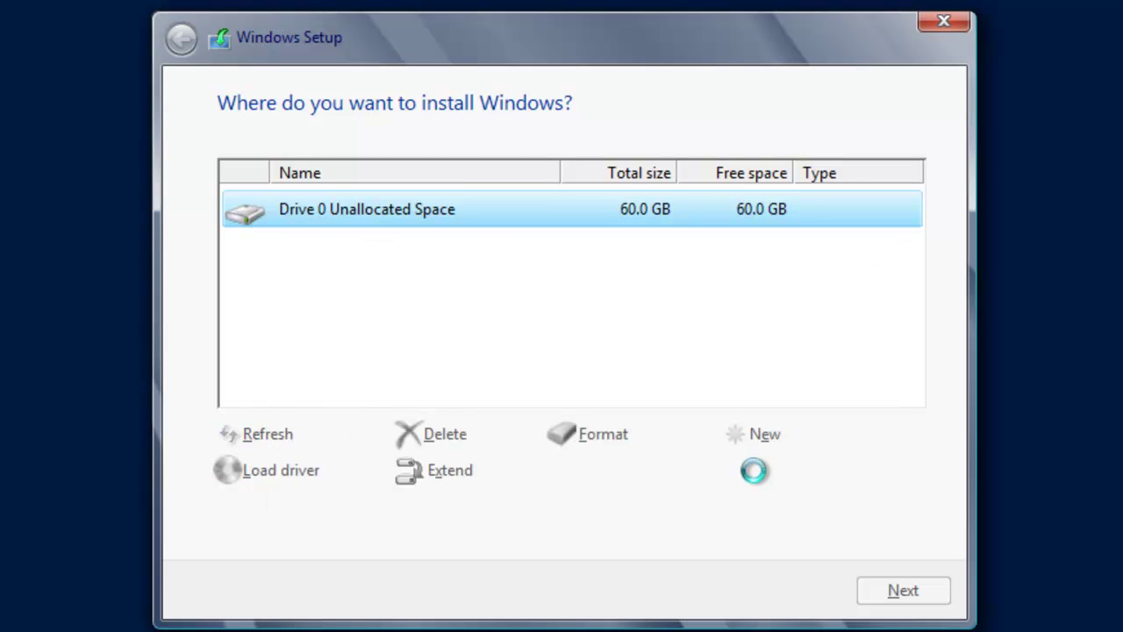
left_click(619, 435)
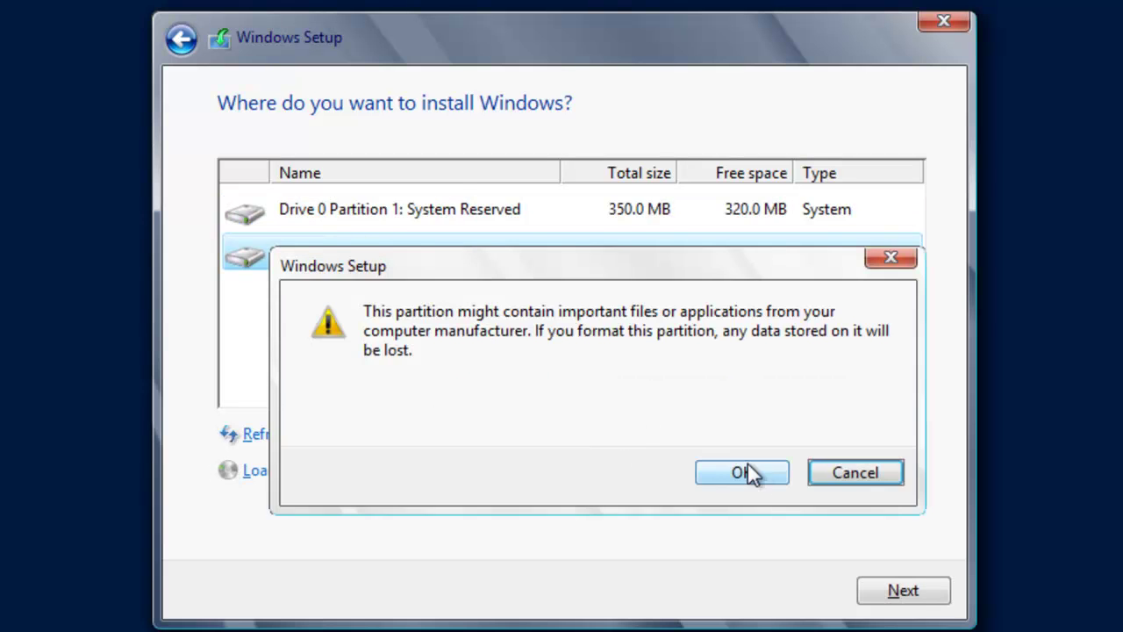
left_click(748, 472)
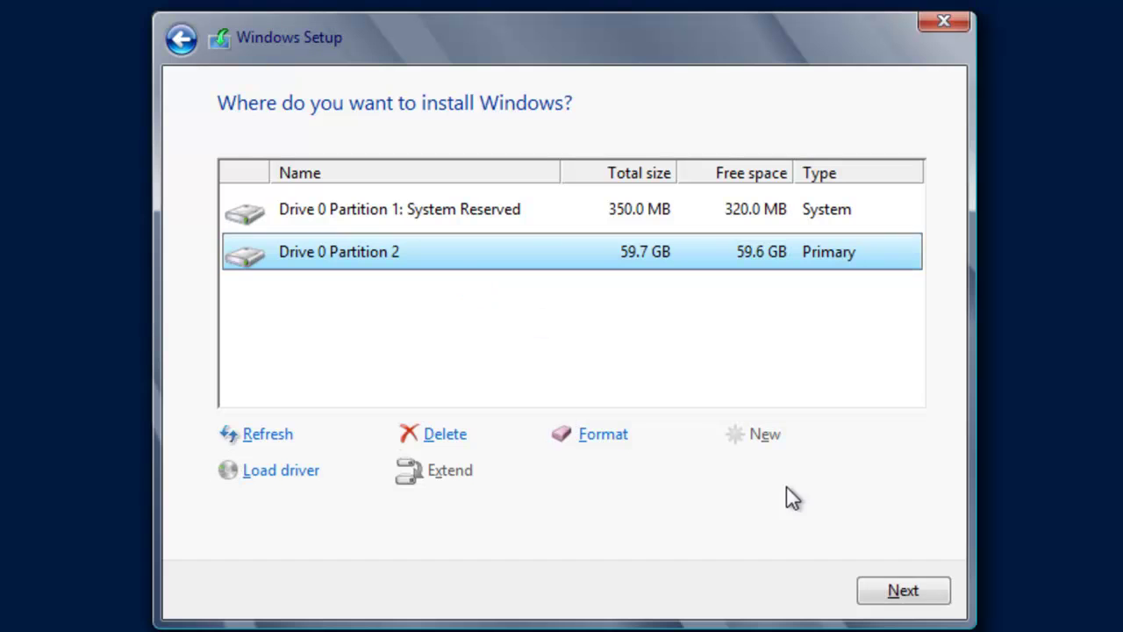
left_click(900, 592)
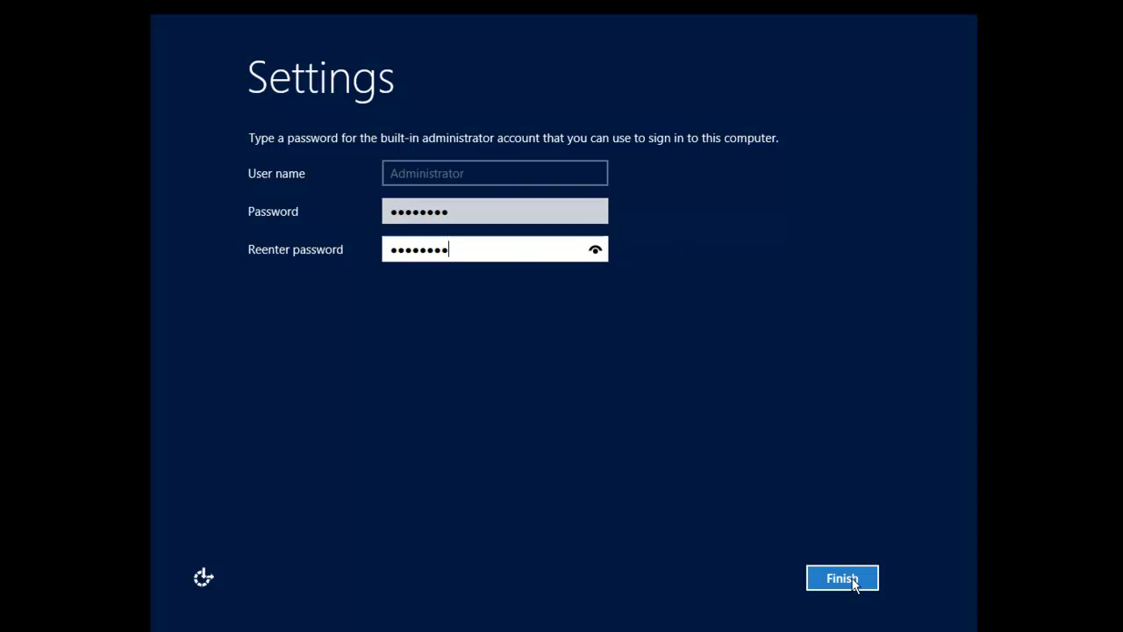
- Save the Administrator password and finish Windows Setup
left_click(853, 579)
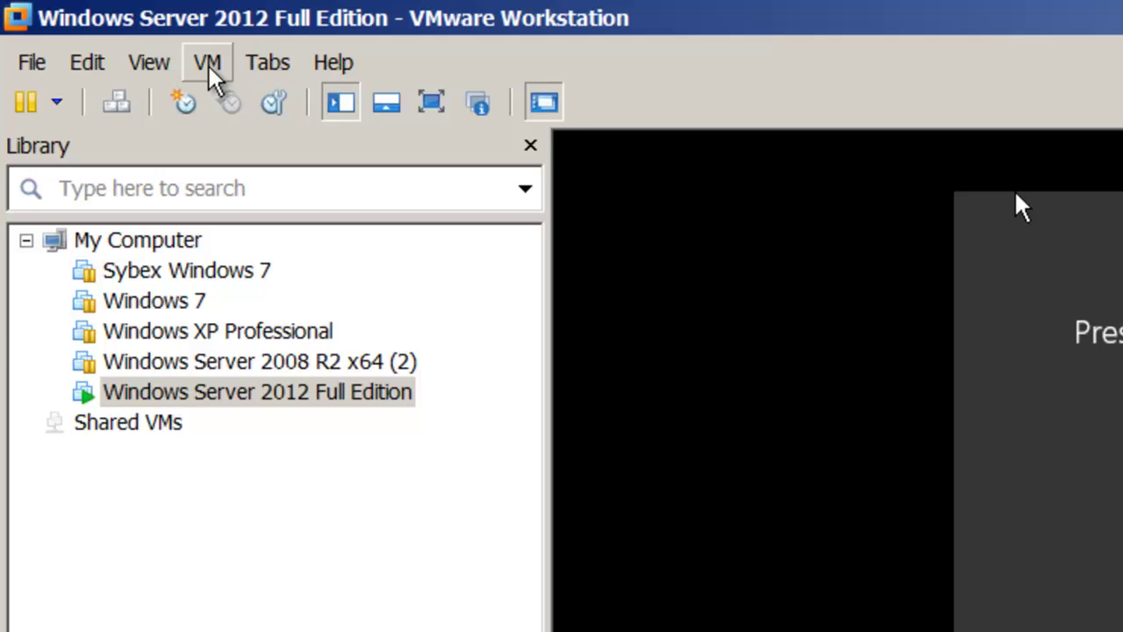
- Send Ctrl+Alt+Del, sign in as Administrator with the account password, and start installing VMware Tools
left_click(79, 24)
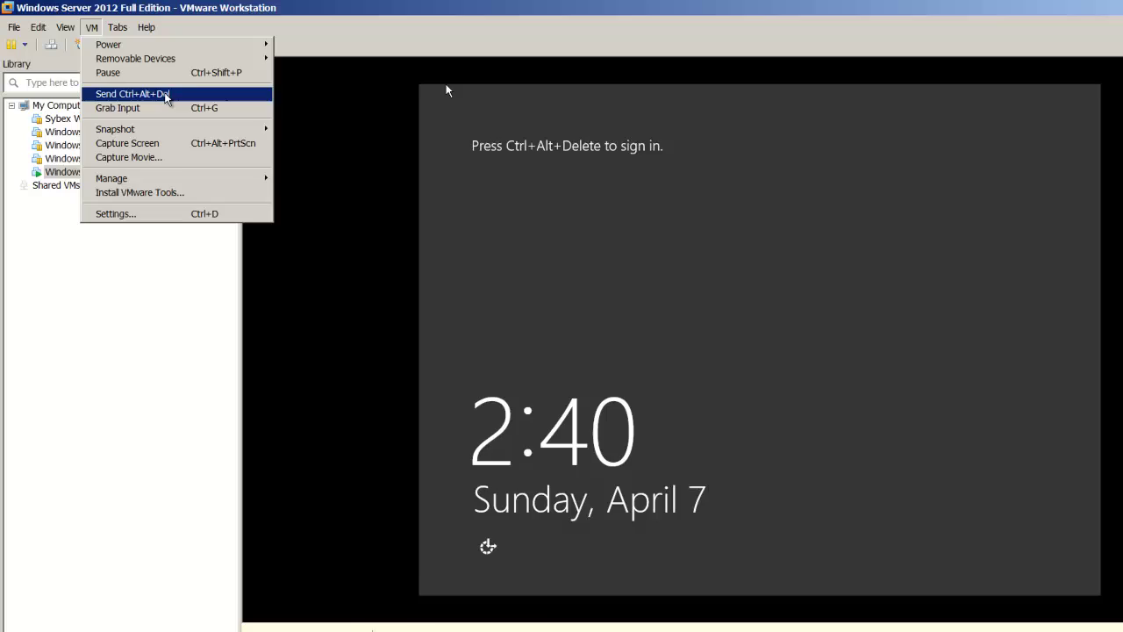
left_click(250, 233)
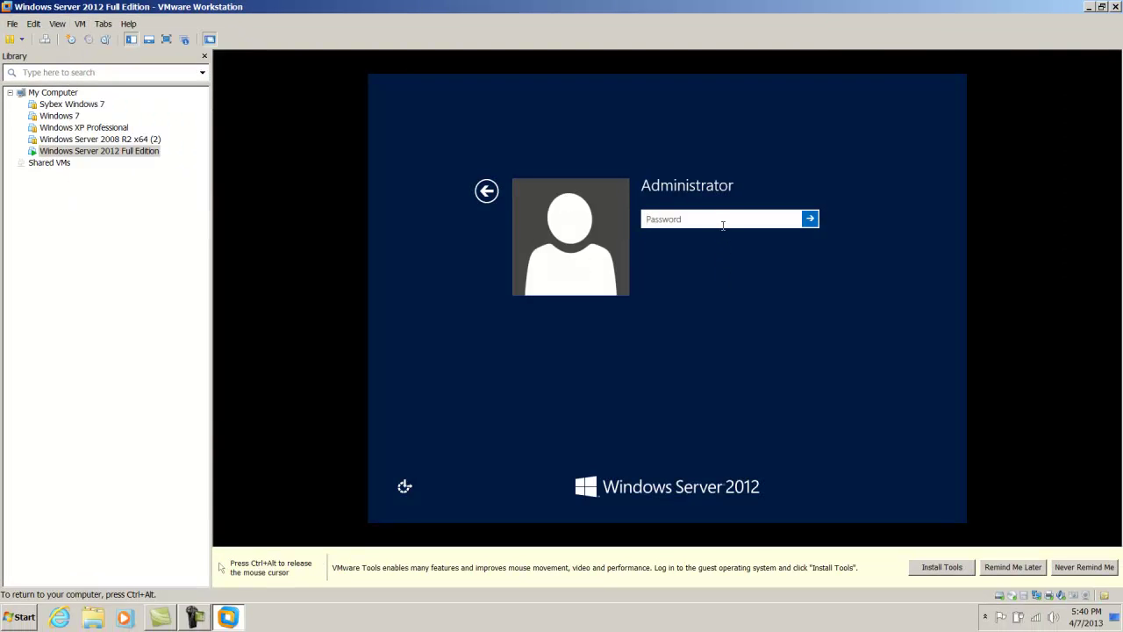
type("P@ssw0rd")
left_click(810, 219)
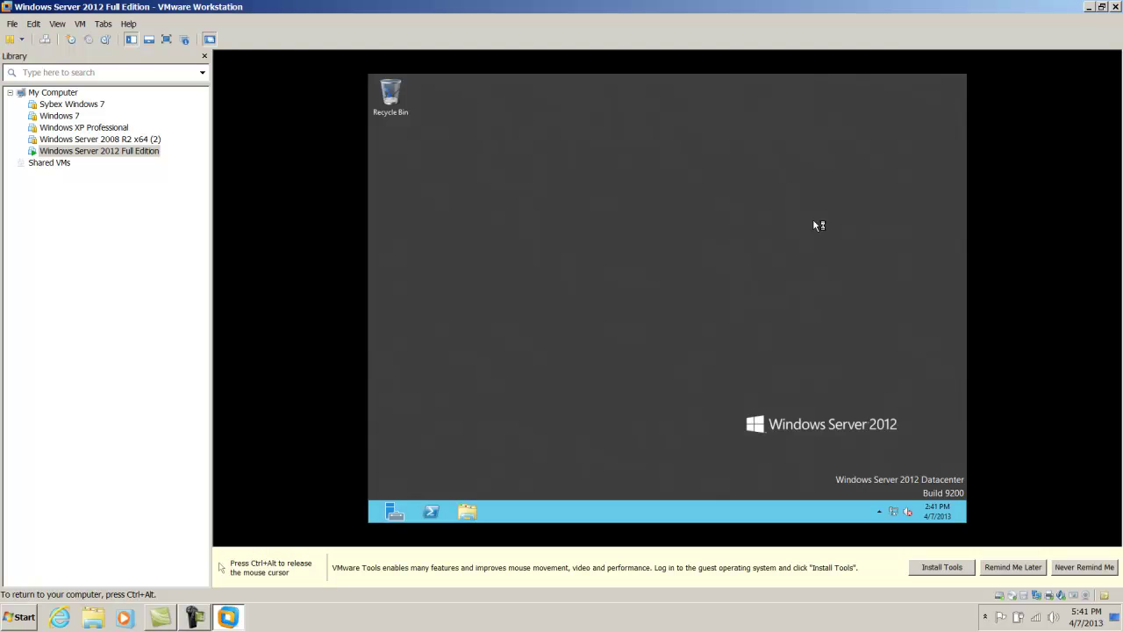
left_click(942, 567)
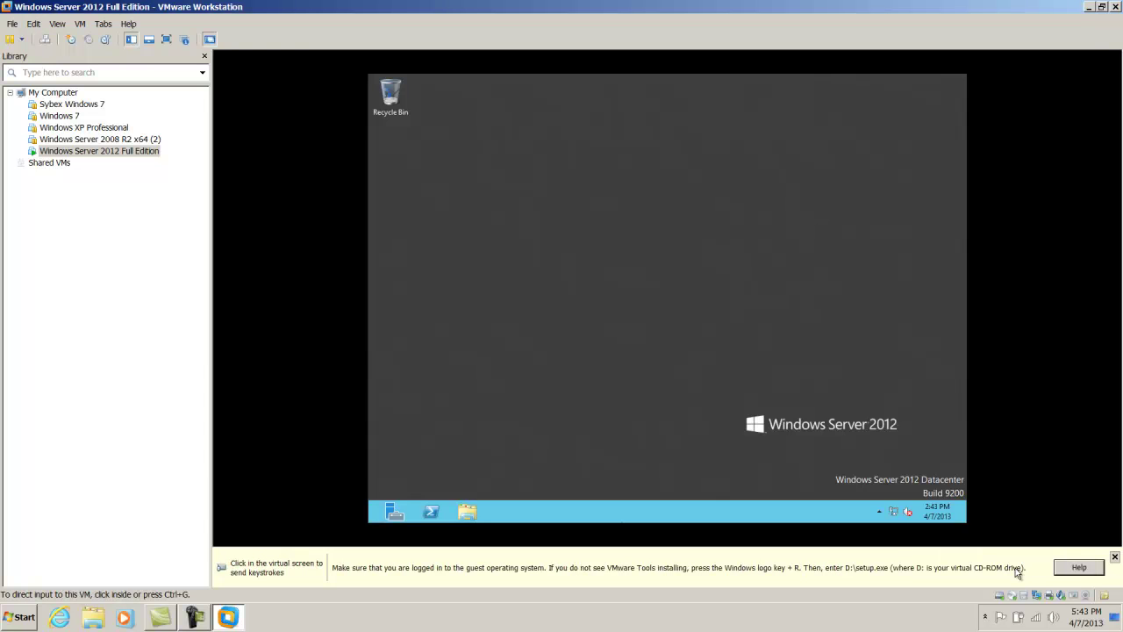